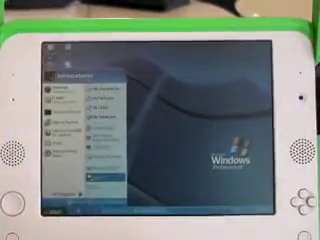
Step: Navigate the Start menu by keyboard and open the All Programs list
key(Left)
key(Up)
key(Up)
key(Up)
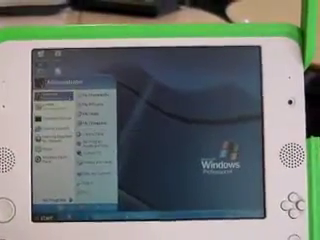
key(Right)
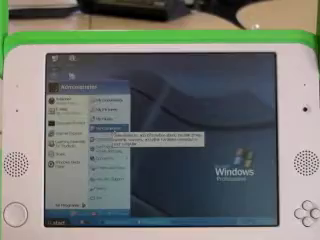
key(Up)
key(Up)
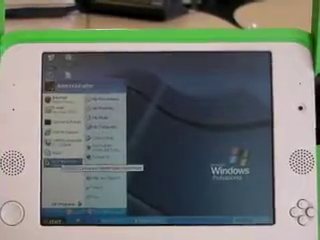
key(Up)
key(Up)
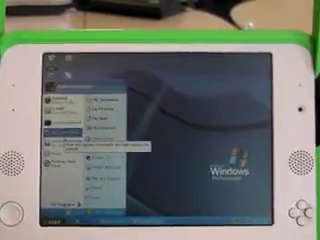
key(Down)
key(Down)
key(Down)
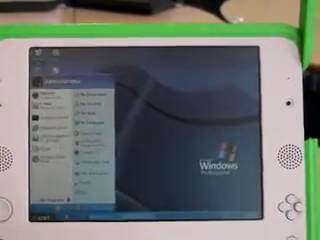
key(Right)
Step: Move up the installed programs list and open the Microsoft Office group
key(Up)
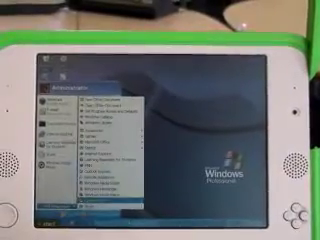
key(Right)
key(Left)
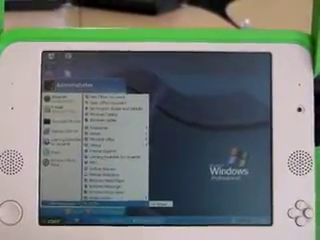
key(Up)
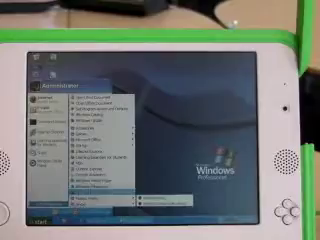
key(Up)
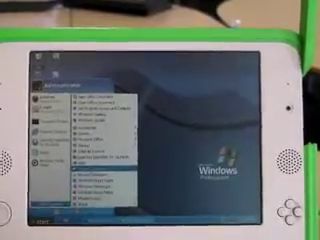
key(Up)
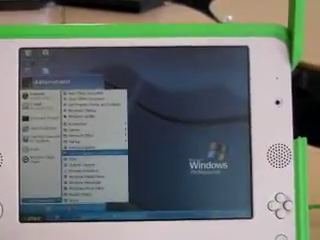
key(Up)
key(Right)
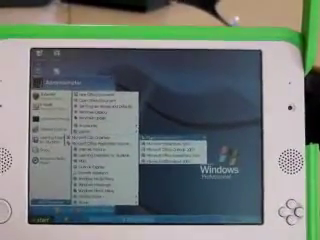
Step: Select Microsoft Office Word 2003 in the Office group and launch it
key(Down)
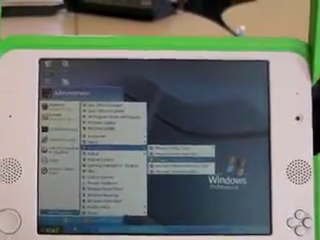
key(Down)
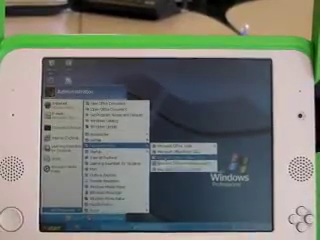
key(Down)
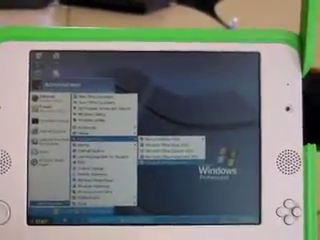
key(Down)
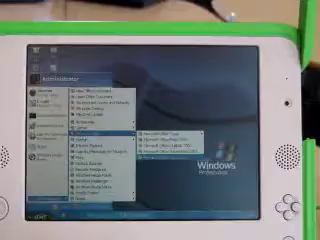
key(Return)
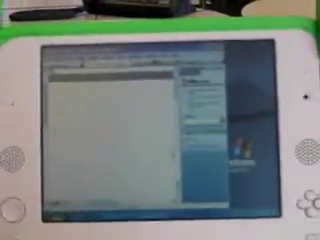
text(asdfas)
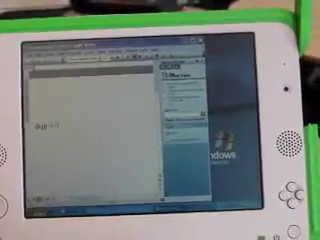
text(df)
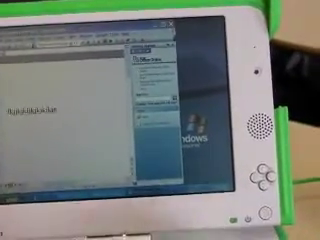
Step: Split the asdfasdf/asdf test letters onto two lines, then close Word with Alt+F4
key(Return)
text(asdf)
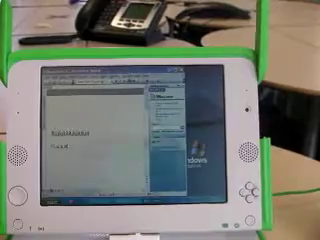
key(alt+F4)
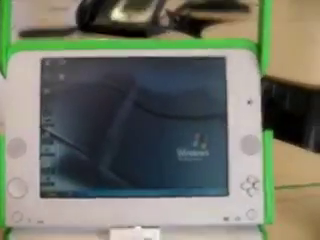